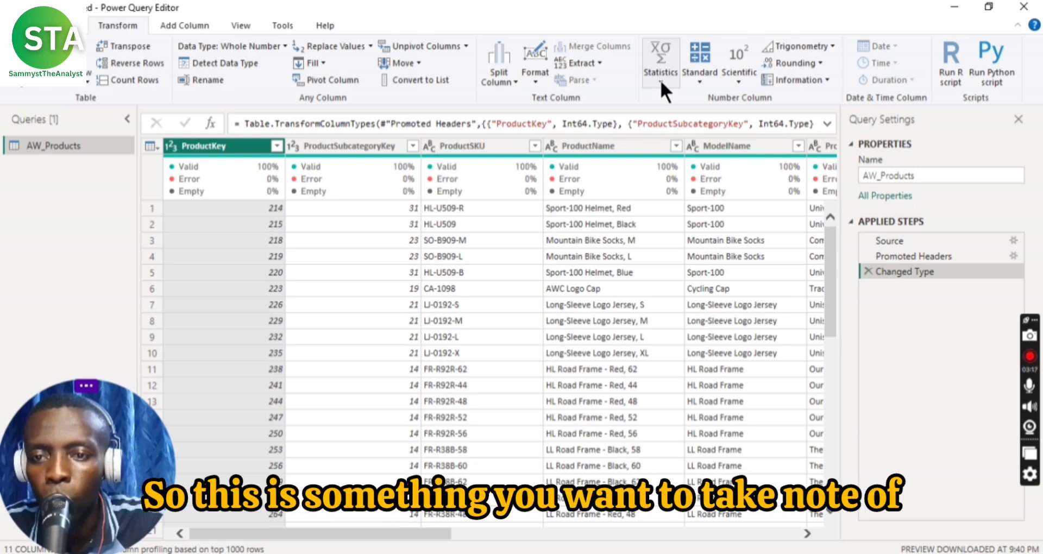
{"action": "left_click", "coordinate": [700, 80]}
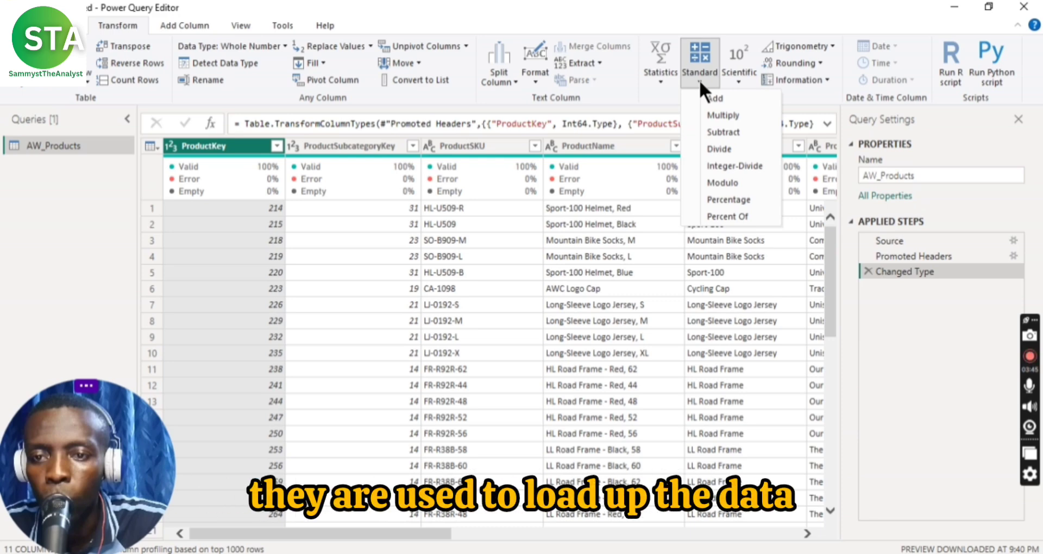
{"action": "left_click", "coordinate": [738, 77]}
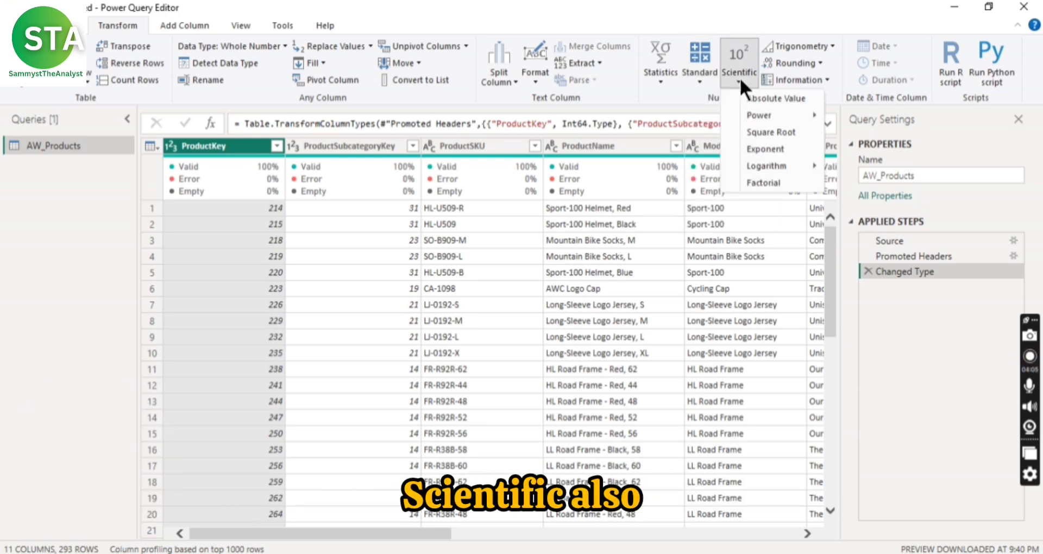
{"action": "left_click", "coordinate": [816, 45]}
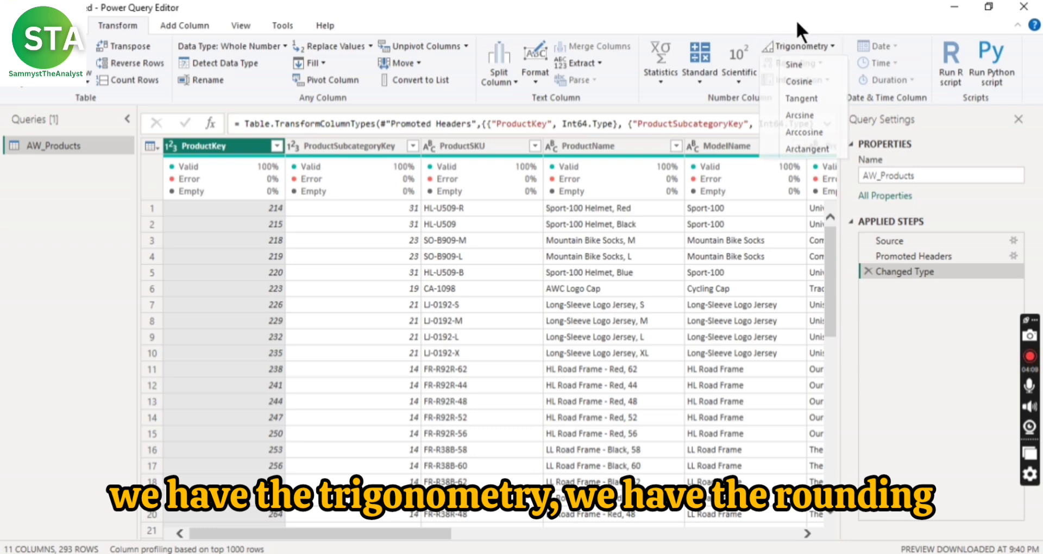
{"action": "left_click", "coordinate": [799, 46]}
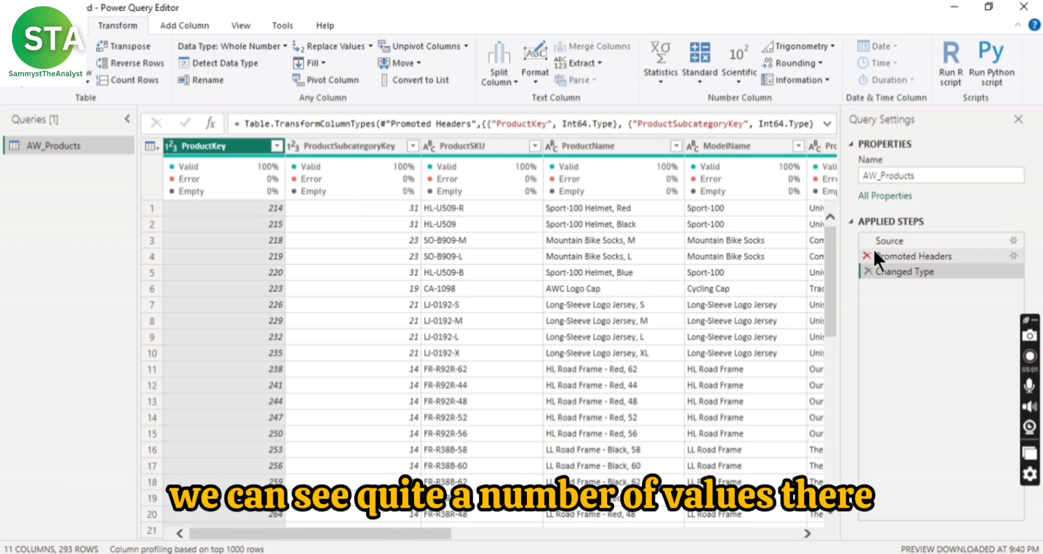
- Look through the rows and all the columns of the AW_Products table, across to ProductPrice
{"action": "left_click_drag", "start_coordinate": [831, 246], "coordinate": [829, 391]}
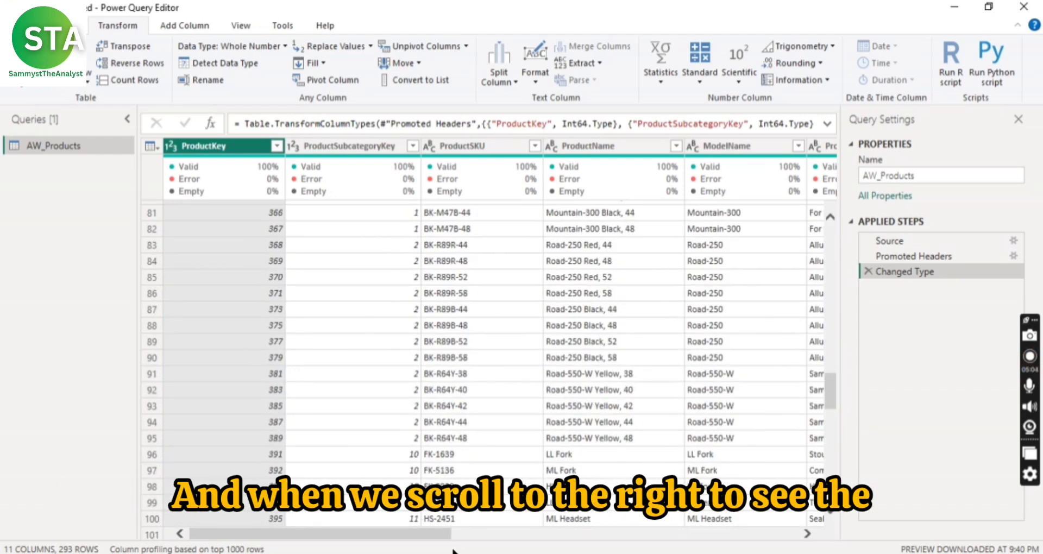
{"action": "left_click_drag", "start_coordinate": [433, 540], "coordinate": [777, 497]}
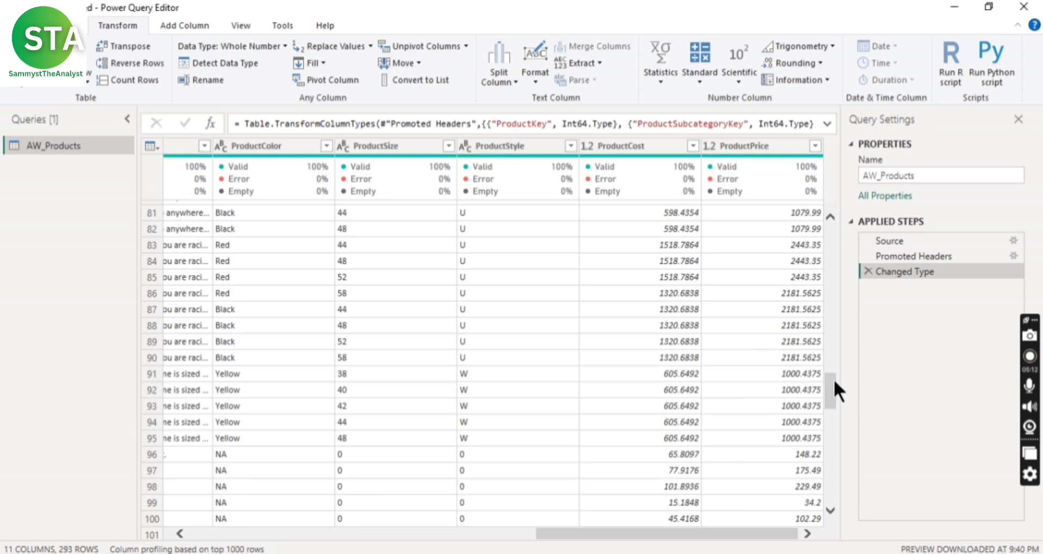
{"action": "left_click_drag", "start_coordinate": [833, 381], "coordinate": [814, 211]}
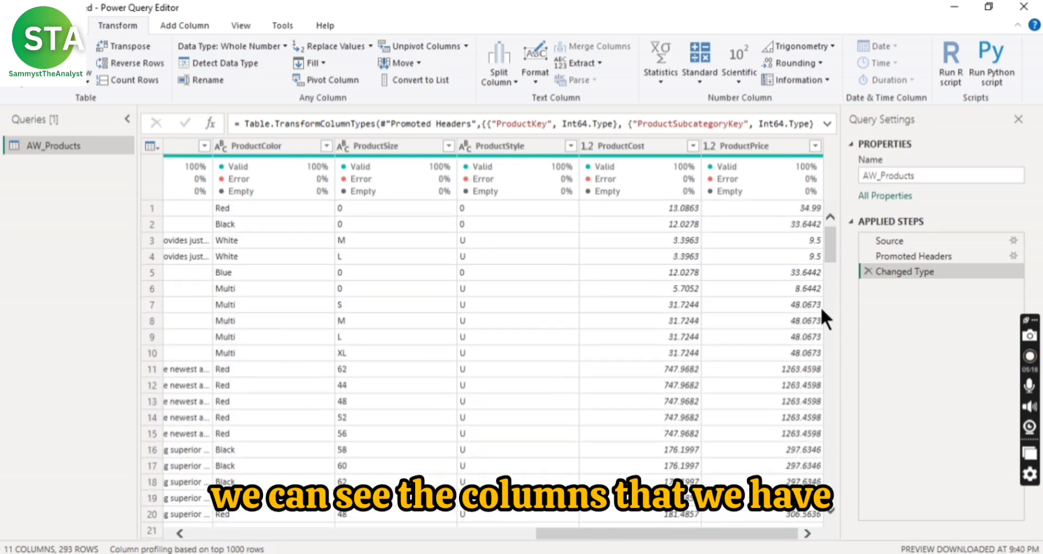
{"action": "left_click_drag", "start_coordinate": [776, 540], "coordinate": [429, 540]}
- Count the distinct values in the ProductKey column, and delete the calculated step to restore the table
{"action": "left_click", "coordinate": [217, 146]}
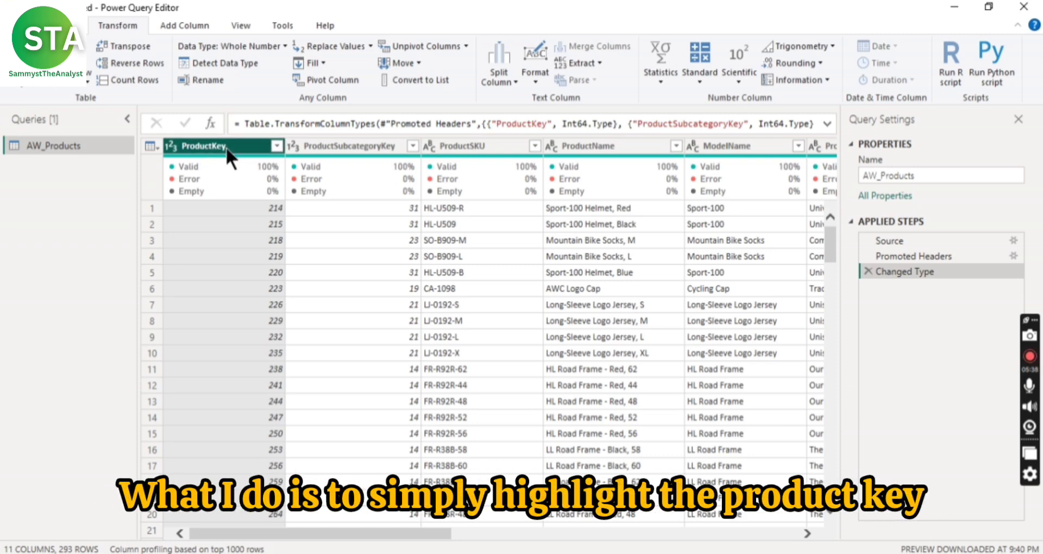
{"action": "left_click", "coordinate": [660, 80]}
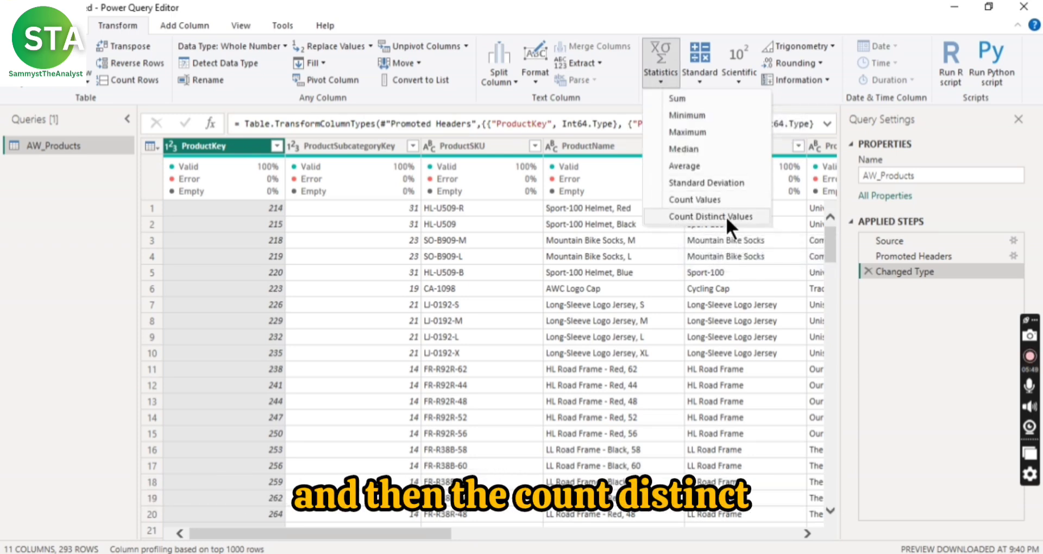
{"action": "left_click", "coordinate": [672, 215]}
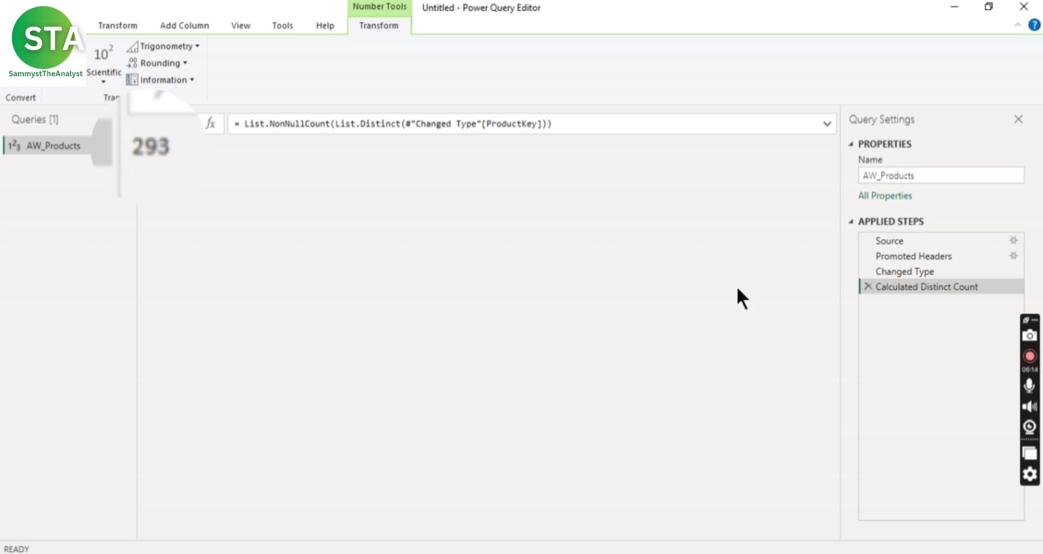
{"action": "left_click", "coordinate": [867, 286]}
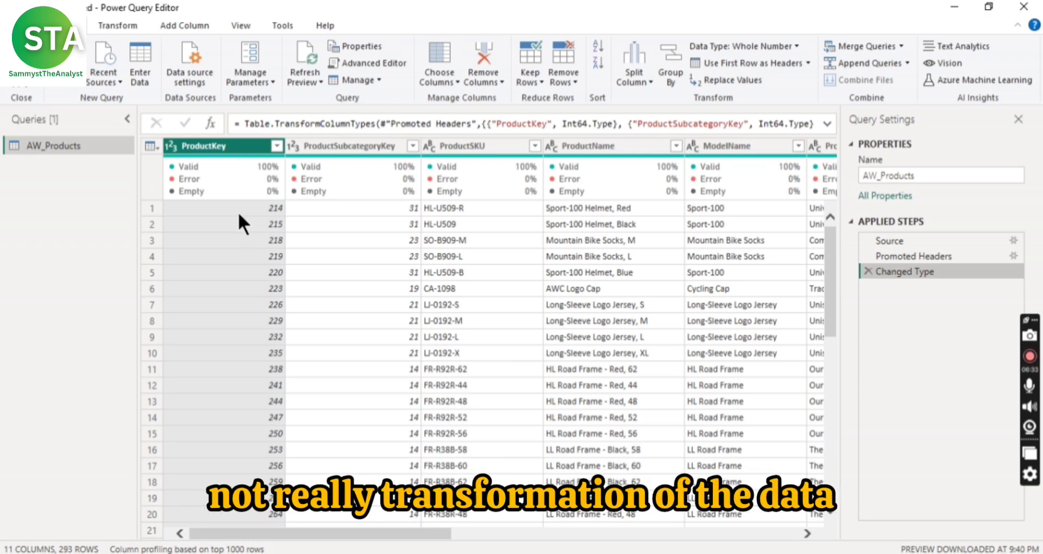
- Calculate the average of the ProductPrice column, and delete the calculated step to restore the table
{"action": "mouse_move", "coordinate": [308, 190]}
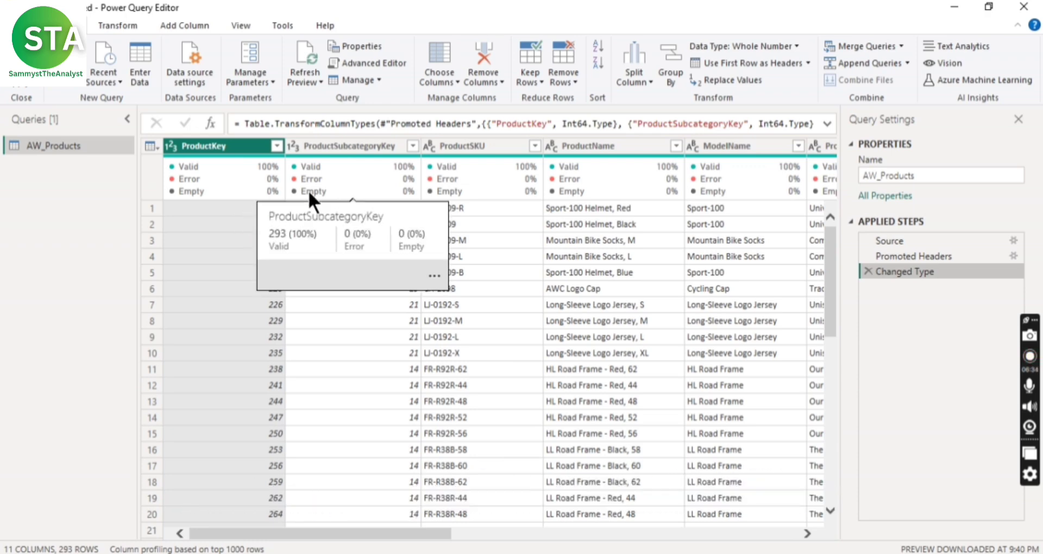
{"action": "left_click_drag", "start_coordinate": [434, 534], "coordinate": [782, 495]}
{"action": "left_click", "coordinate": [685, 140]}
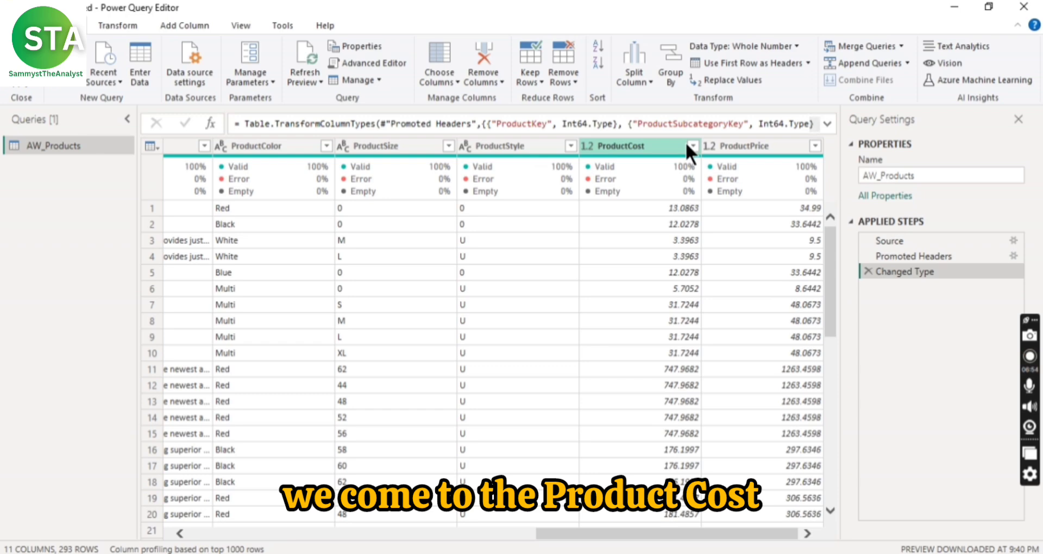
{"action": "mouse_move", "coordinate": [645, 161]}
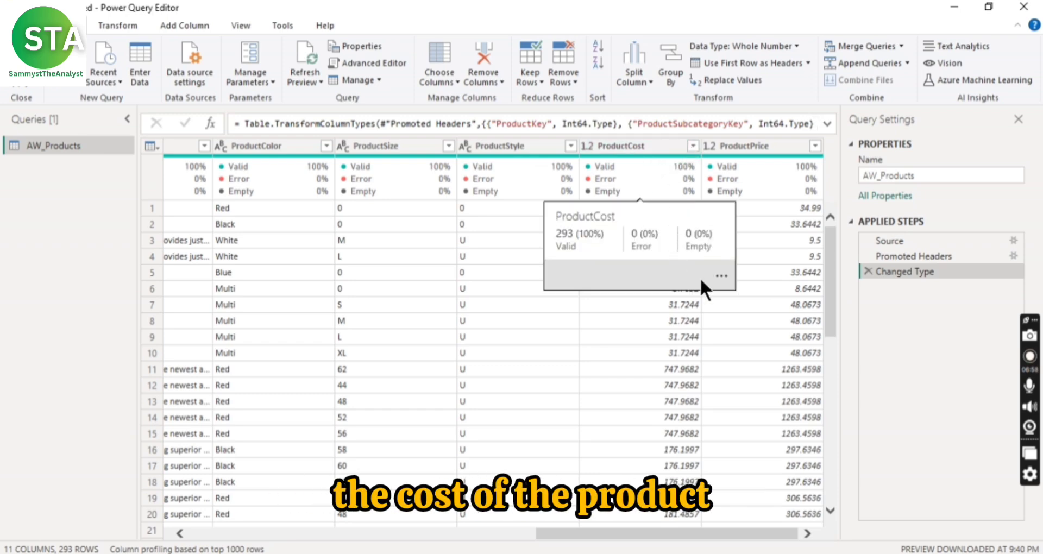
{"action": "left_click", "coordinate": [769, 145]}
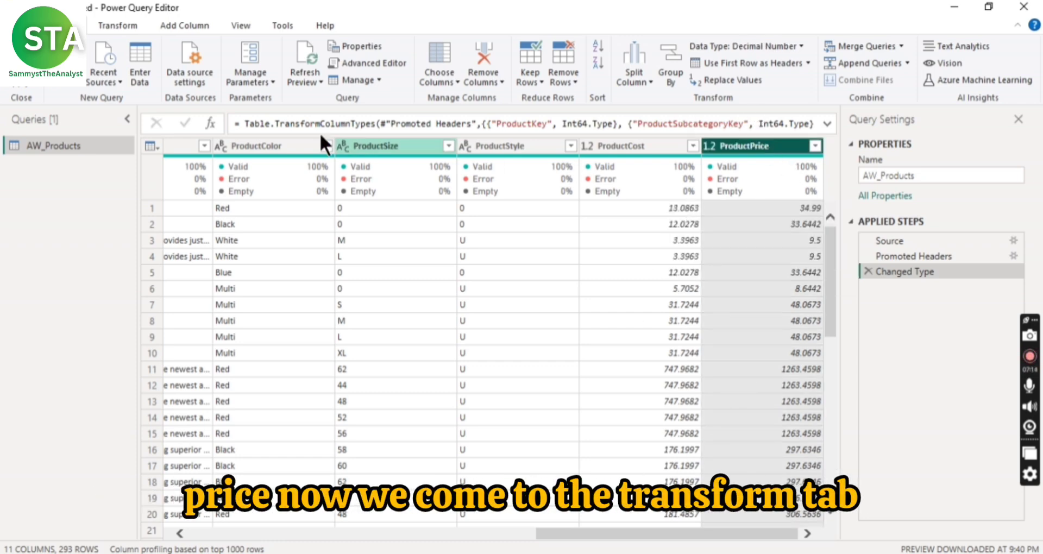
{"action": "left_click", "coordinate": [128, 25]}
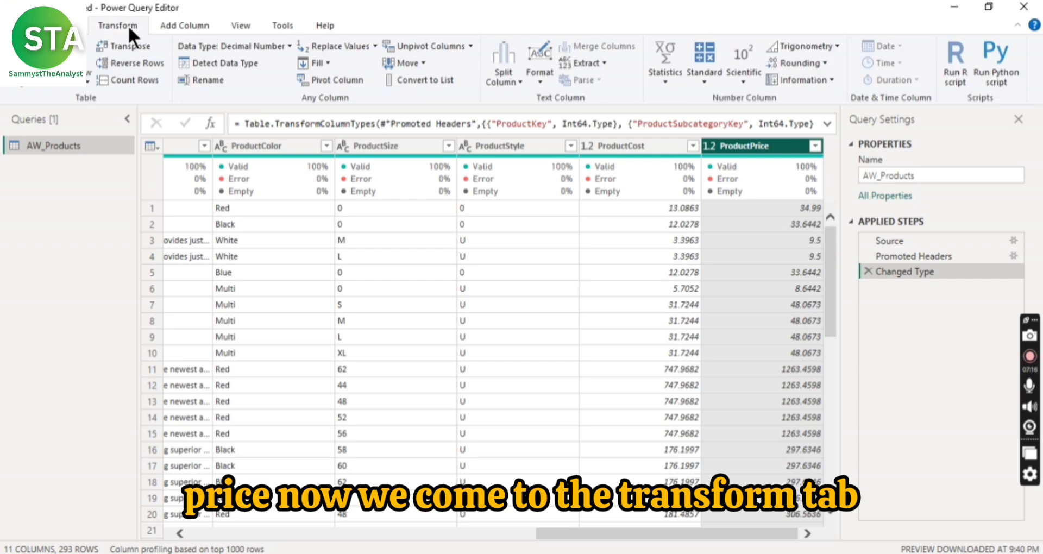
{"action": "left_click", "coordinate": [703, 74]}
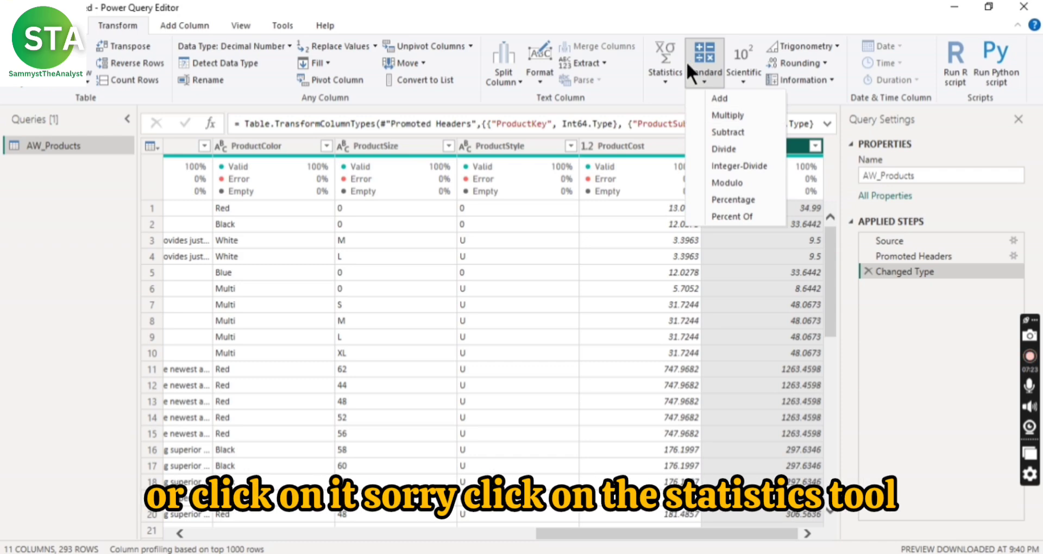
{"action": "left_click", "coordinate": [661, 82]}
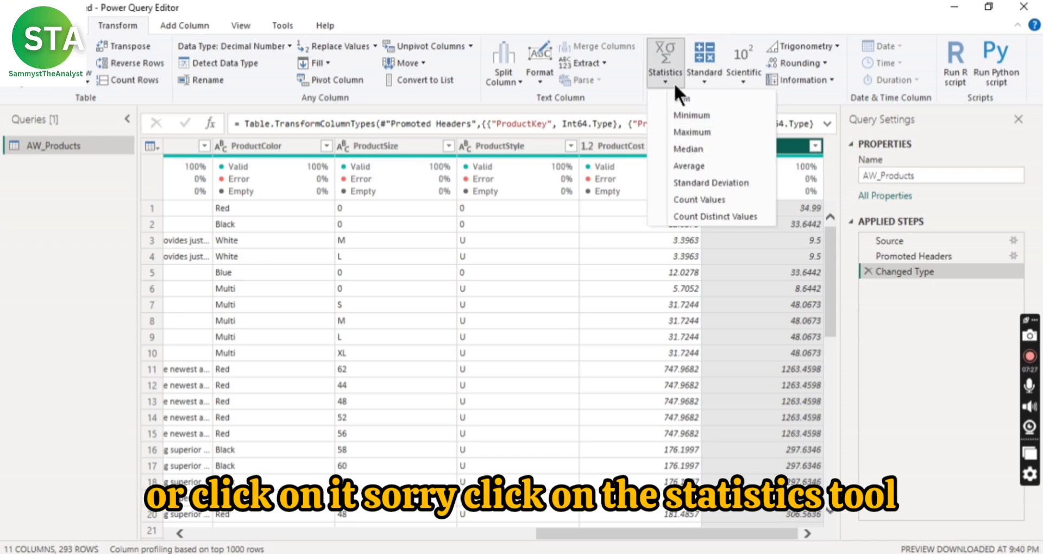
{"action": "left_click", "coordinate": [688, 164]}
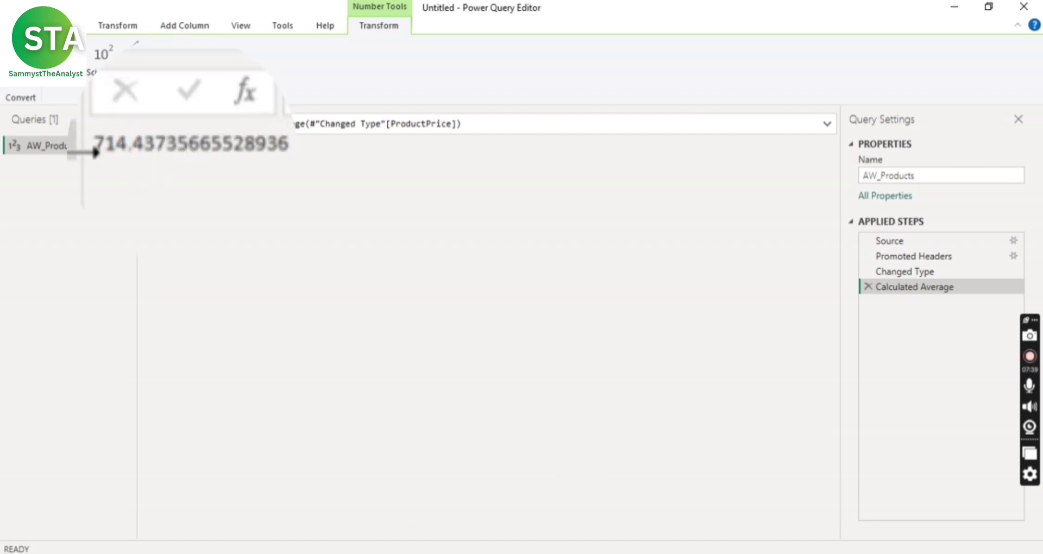
{"action": "left_click", "coordinate": [868, 286]}
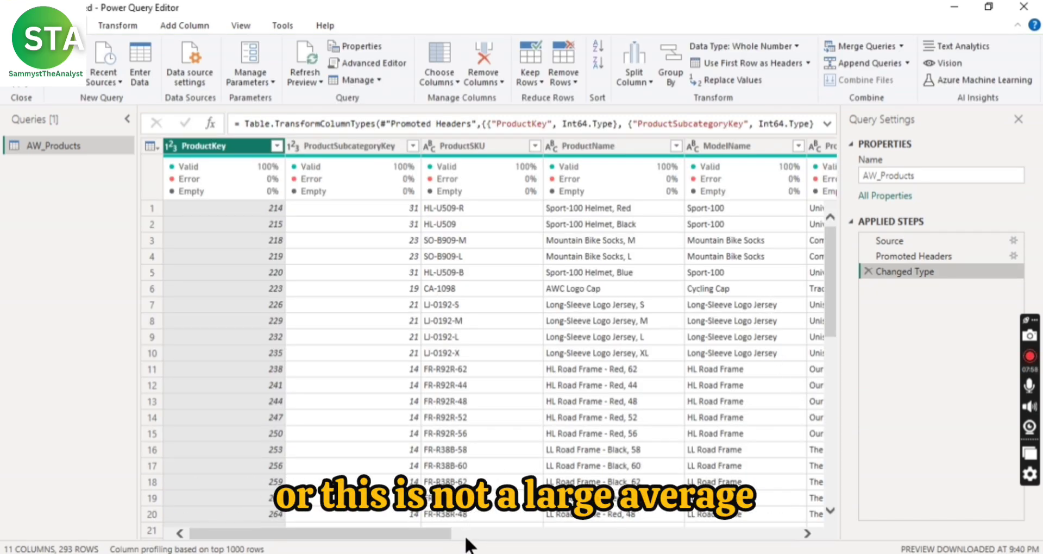
- Calculate the maximum of the ProductPrice column, and delete the calculated step to restore the table
{"action": "left_click_drag", "start_coordinate": [442, 534], "coordinate": [813, 538]}
{"action": "left_click", "coordinate": [665, 524]}
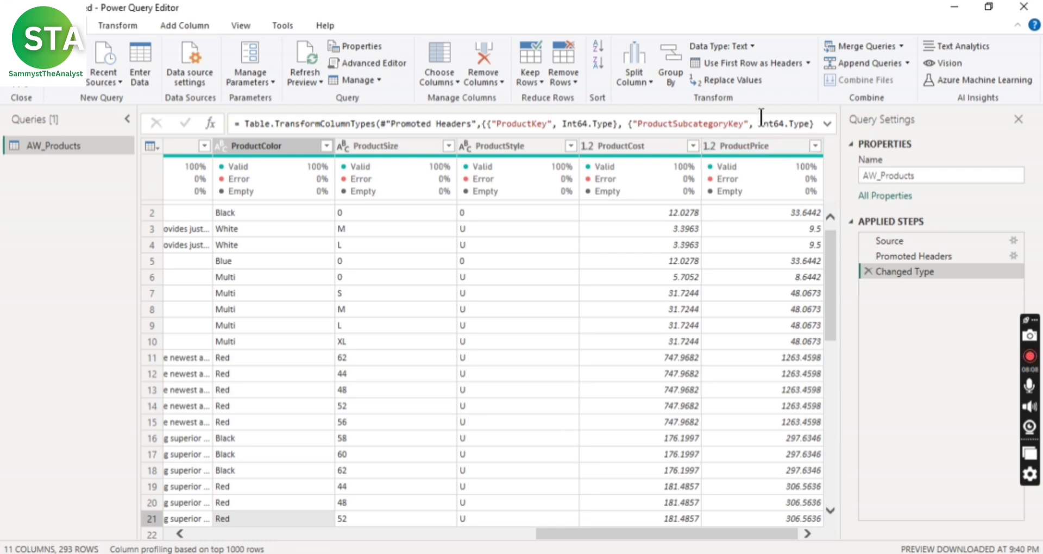
{"action": "left_click", "coordinate": [770, 138]}
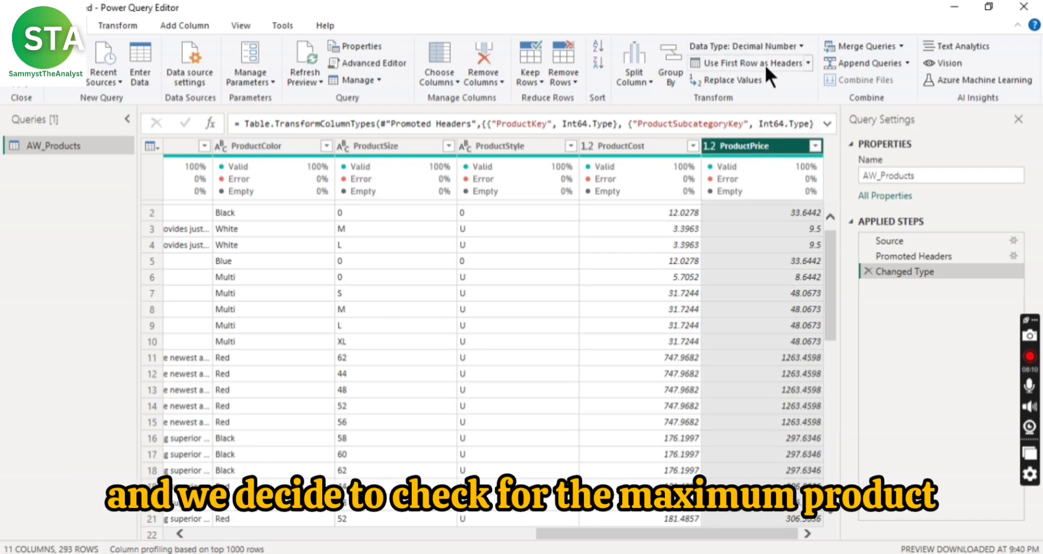
{"action": "left_click", "coordinate": [118, 25]}
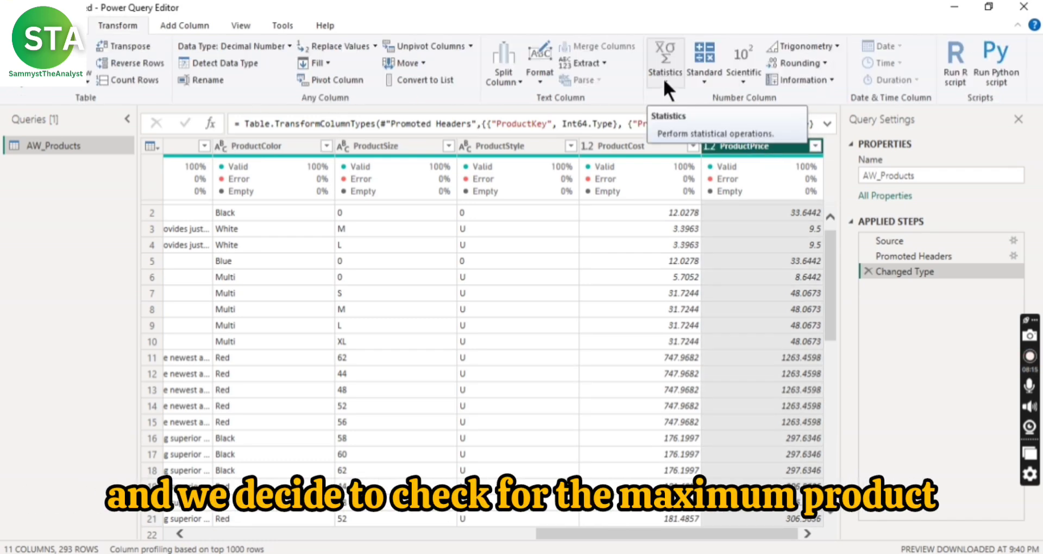
{"action": "left_click", "coordinate": [663, 79]}
{"action": "left_click", "coordinate": [696, 131]}
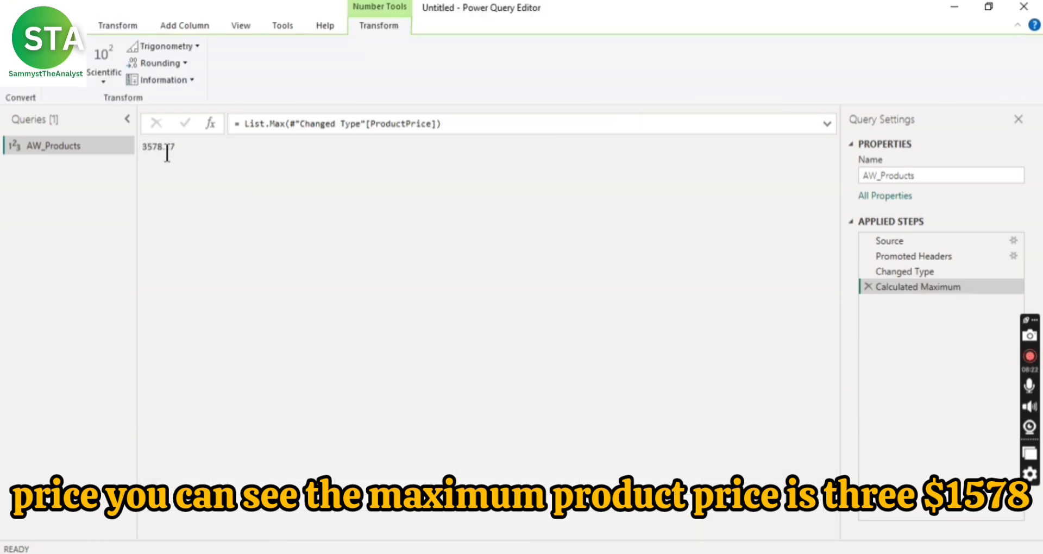
{"action": "left_click", "coordinate": [868, 287]}
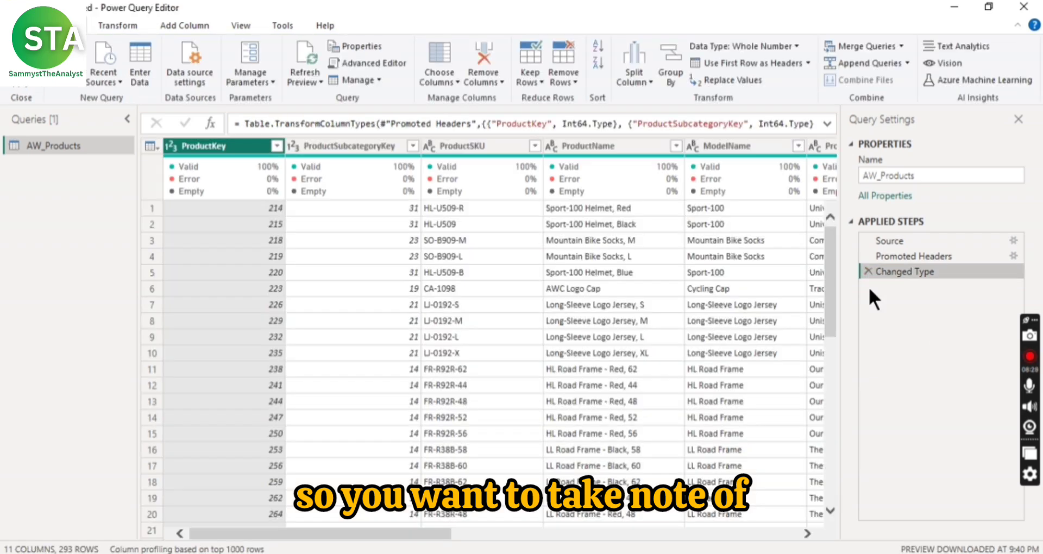
- Round the values in both the ProductCost and ProductPrice columns to 2 decimal places
{"action": "left_click", "coordinate": [756, 535]}
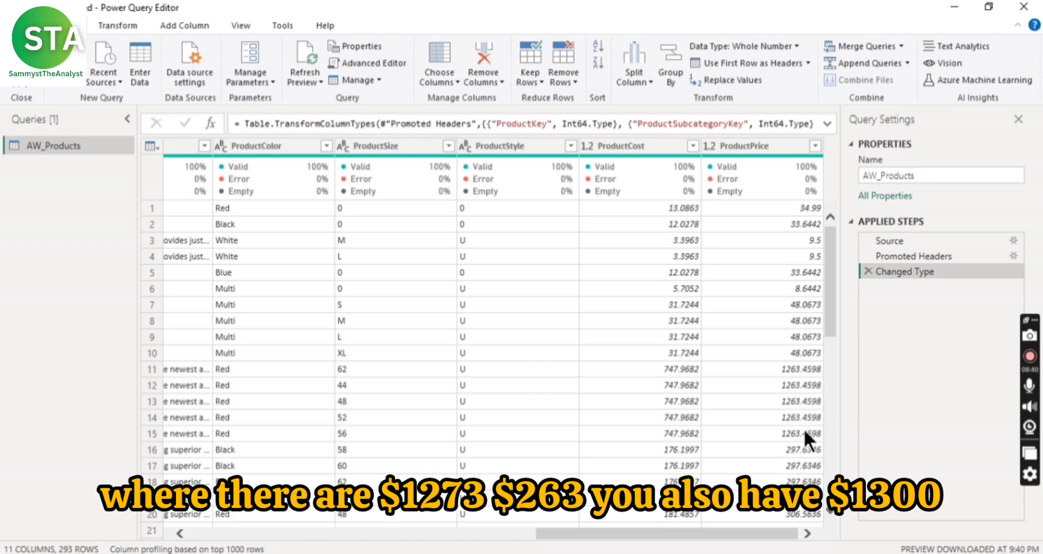
{"action": "left_click_drag", "start_coordinate": [833, 301], "coordinate": [846, 526]}
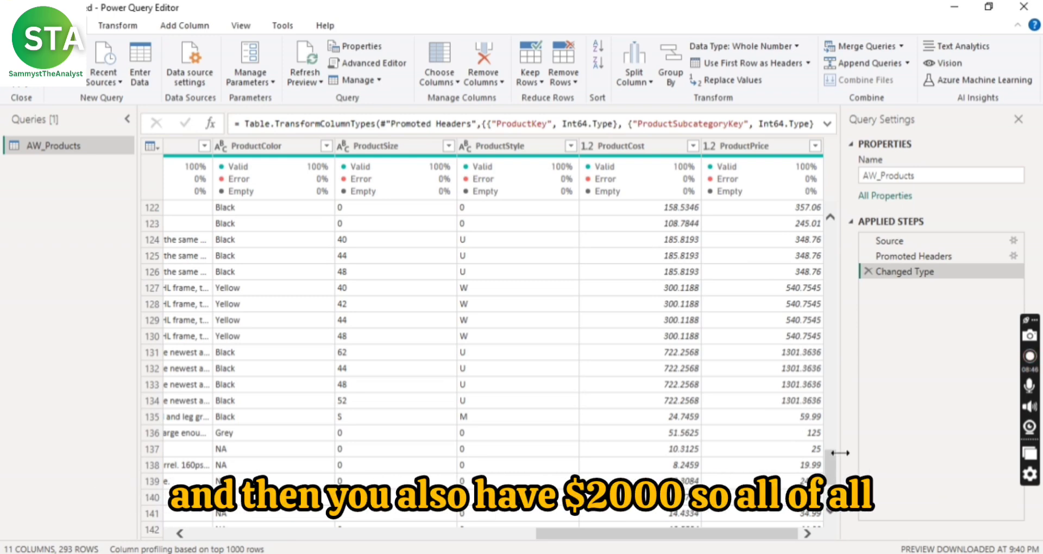
{"action": "left_click_drag", "start_coordinate": [836, 478], "coordinate": [831, 222]}
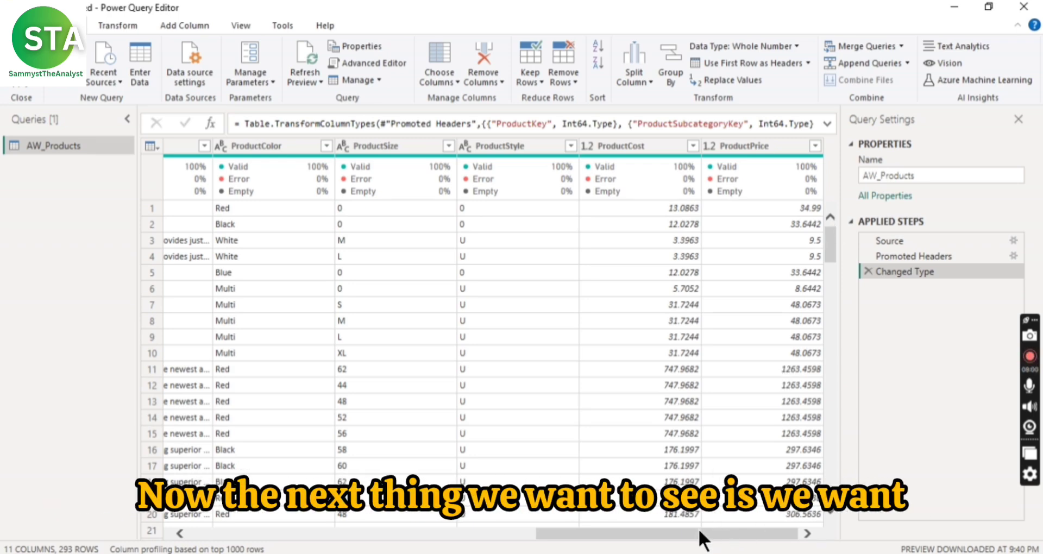
{"action": "left_click", "coordinate": [643, 145]}
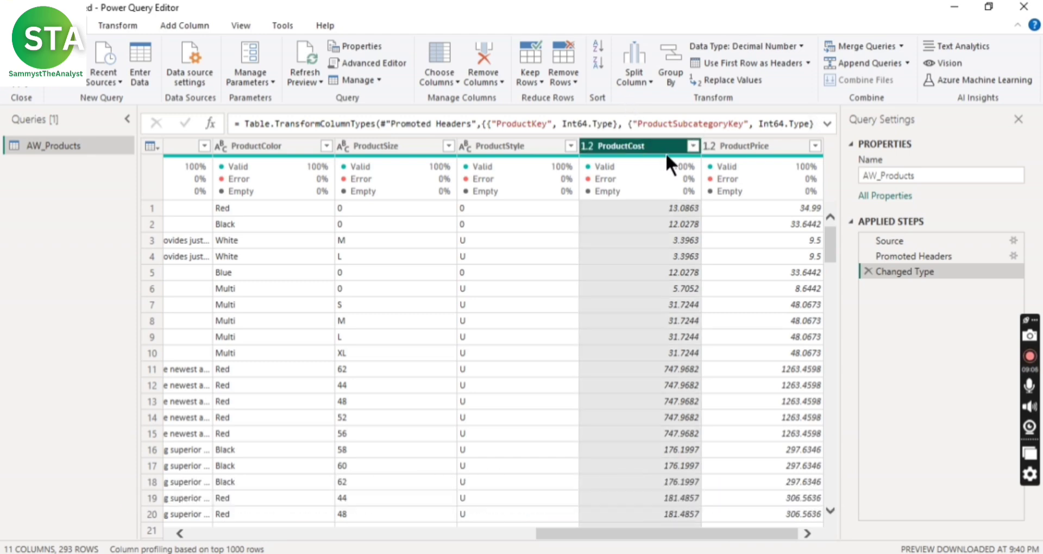
{"action": "left_click", "coordinate": [747, 146], "text": "ctrl"}
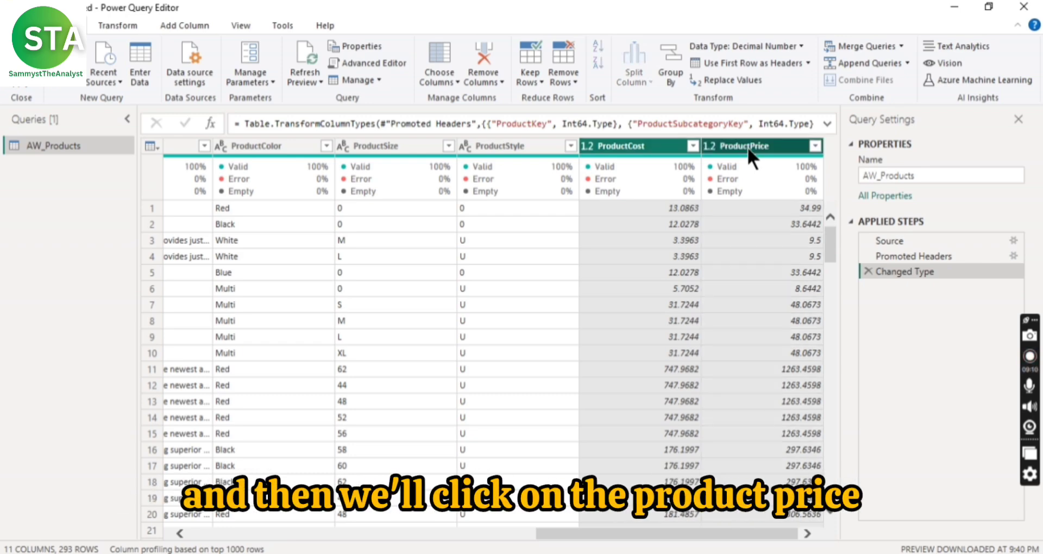
{"action": "left_click", "coordinate": [118, 25]}
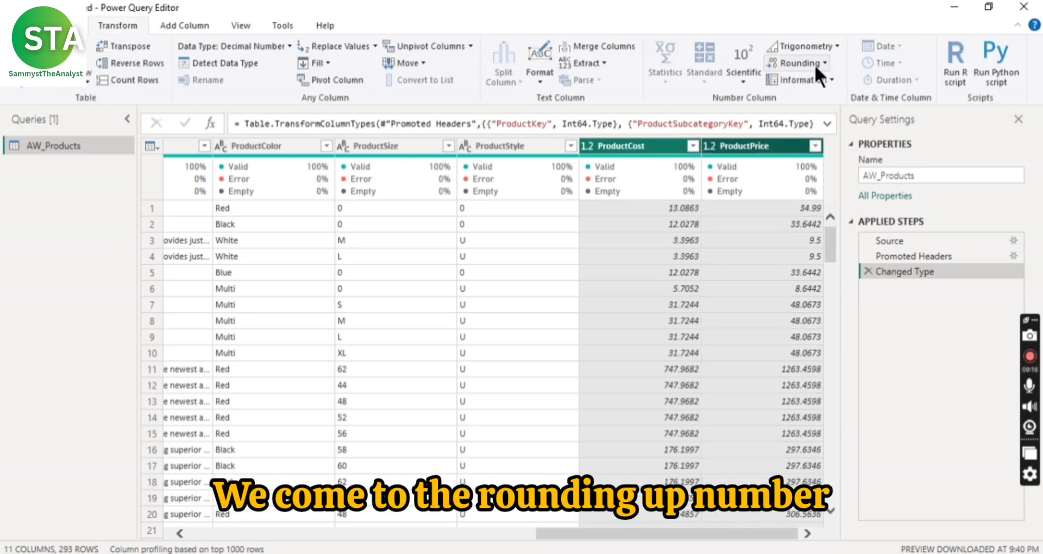
{"action": "left_click", "coordinate": [798, 63]}
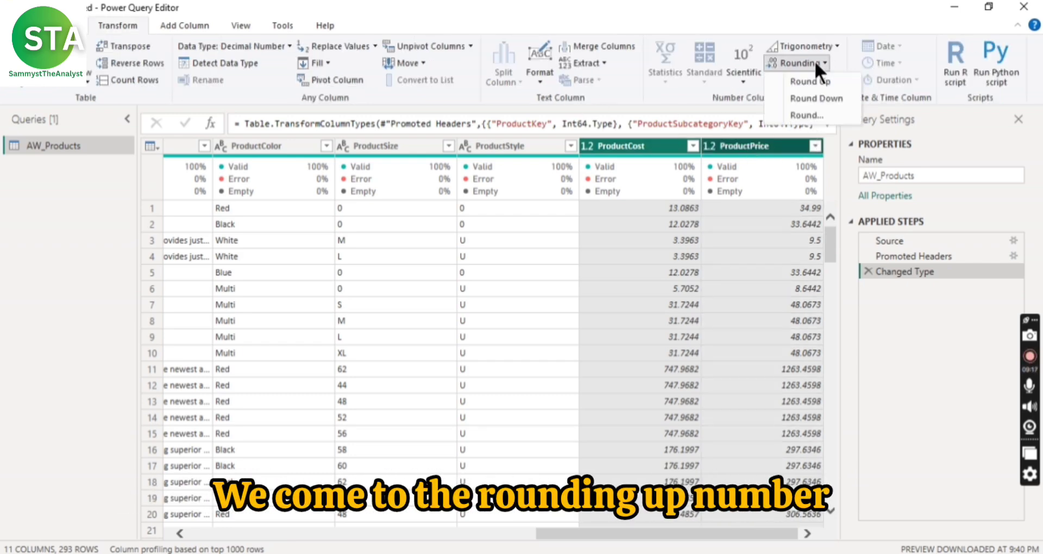
{"action": "left_click", "coordinate": [807, 115]}
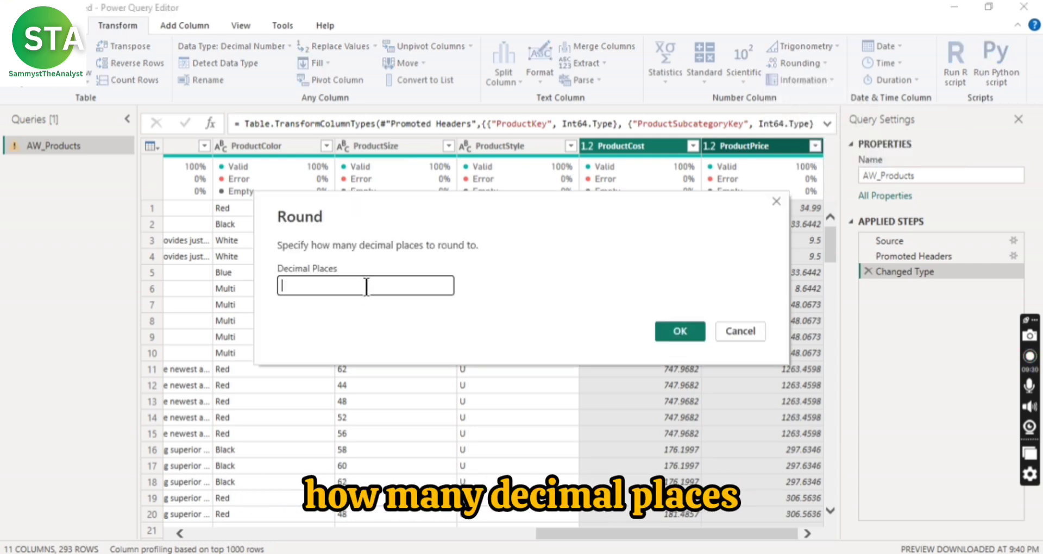
{"action": "type", "text": "2"}
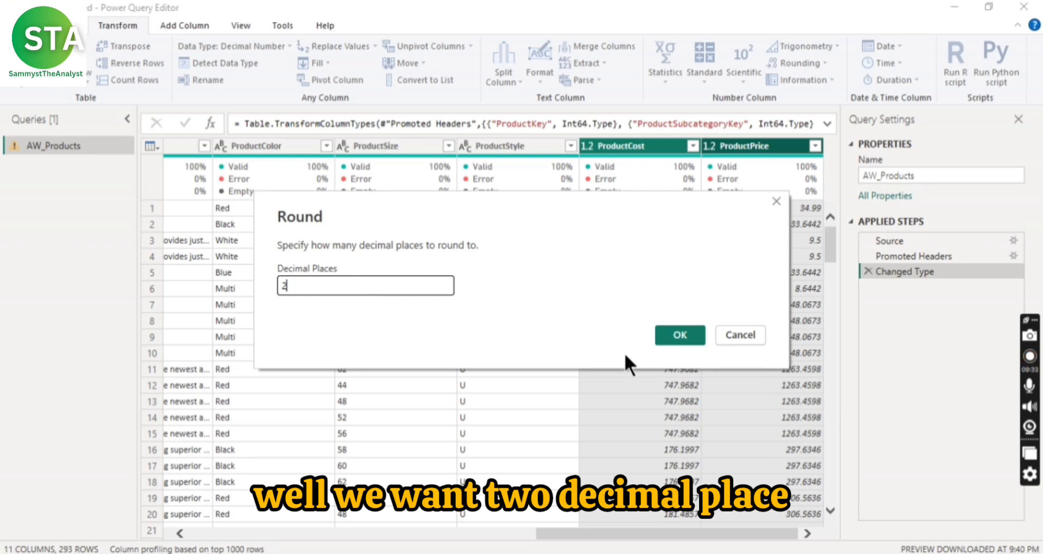
{"action": "left_click", "coordinate": [687, 334]}
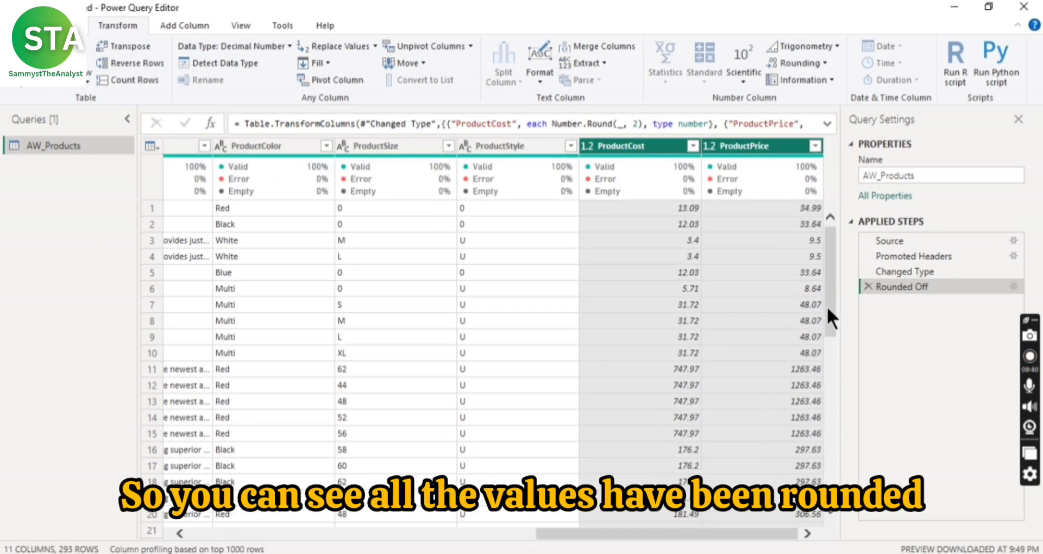
- Add a new column to the AW_Products query that multiplies each ProductPrice value by 0.9
{"action": "left_click_drag", "start_coordinate": [827, 305], "coordinate": [875, 517]}
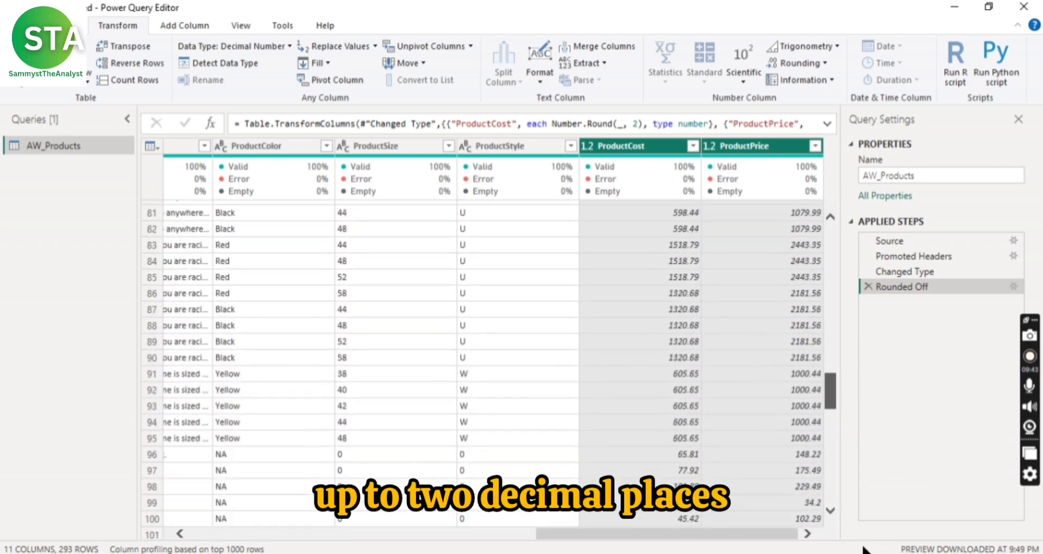
{"action": "left_click_drag", "start_coordinate": [652, 534], "coordinate": [651, 475]}
{"action": "left_click", "coordinate": [767, 237]}
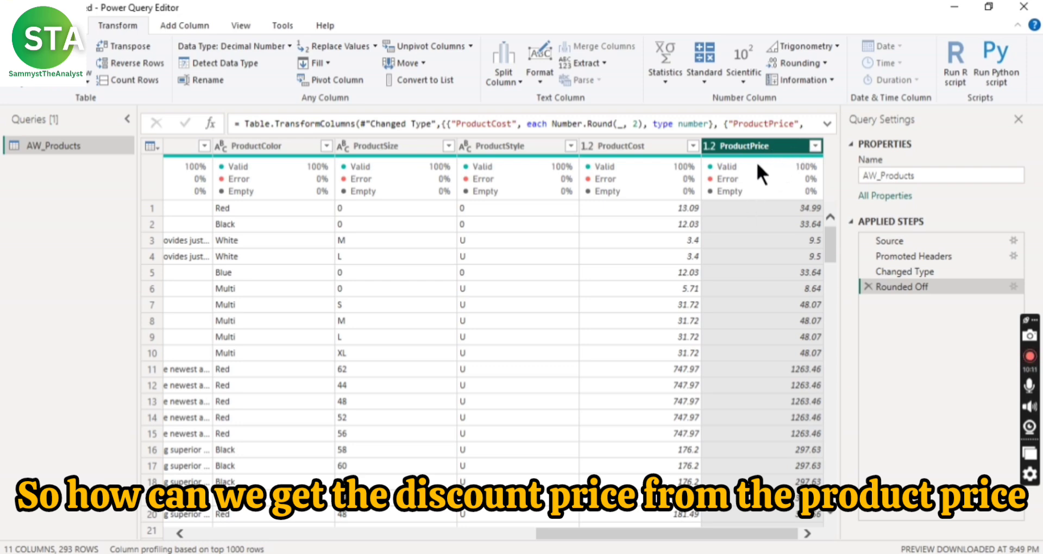
{"action": "left_click", "coordinate": [177, 28]}
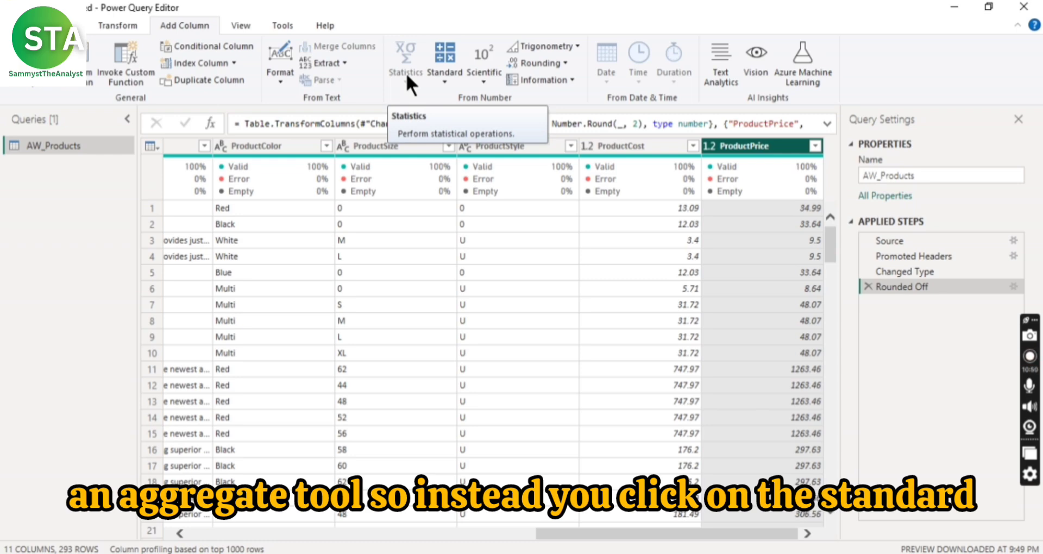
{"action": "left_click", "coordinate": [445, 78]}
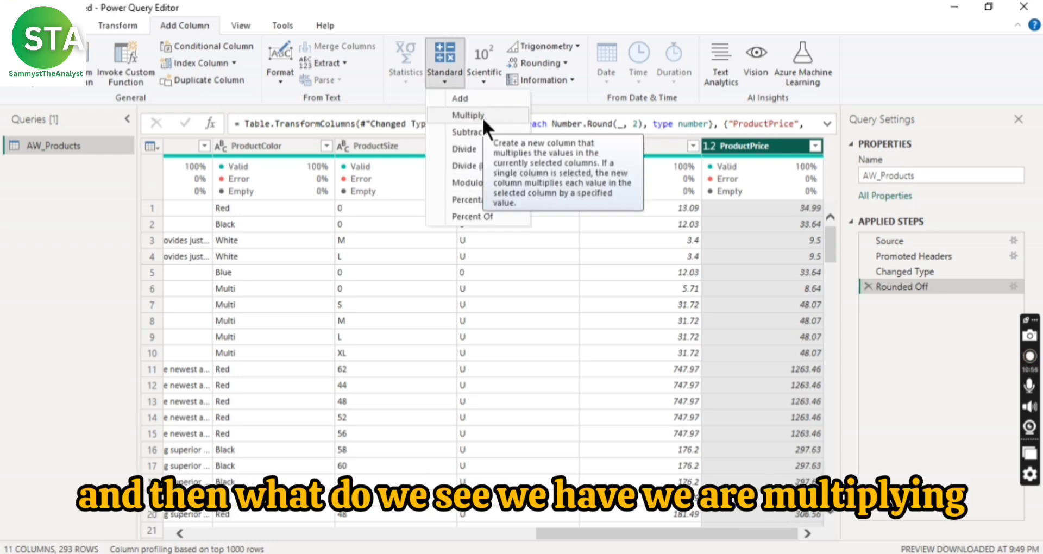
{"action": "left_click", "coordinate": [466, 115]}
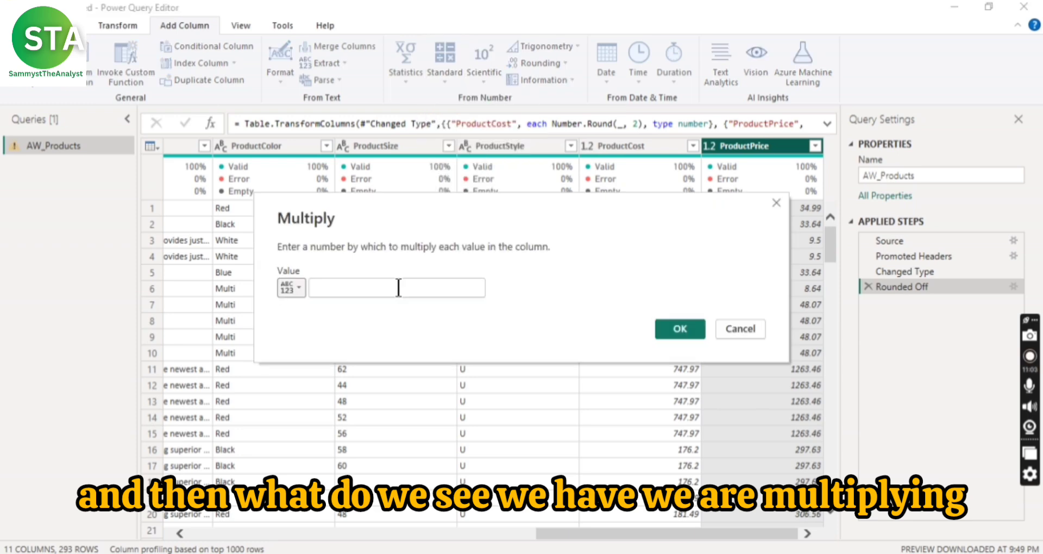
{"action": "left_click", "coordinate": [398, 288]}
{"action": "type", "text": ".9"}
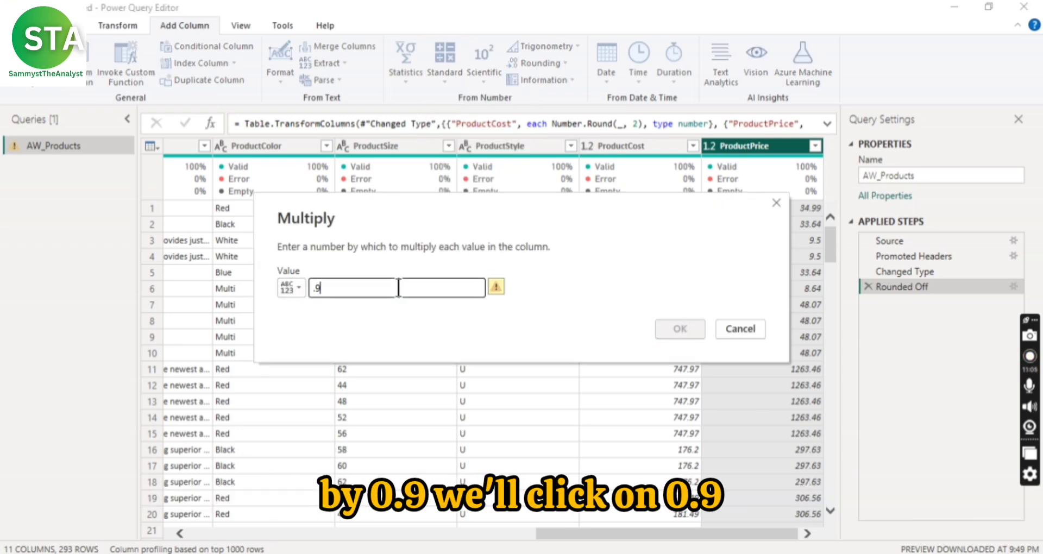
{"action": "left_click", "coordinate": [680, 329]}
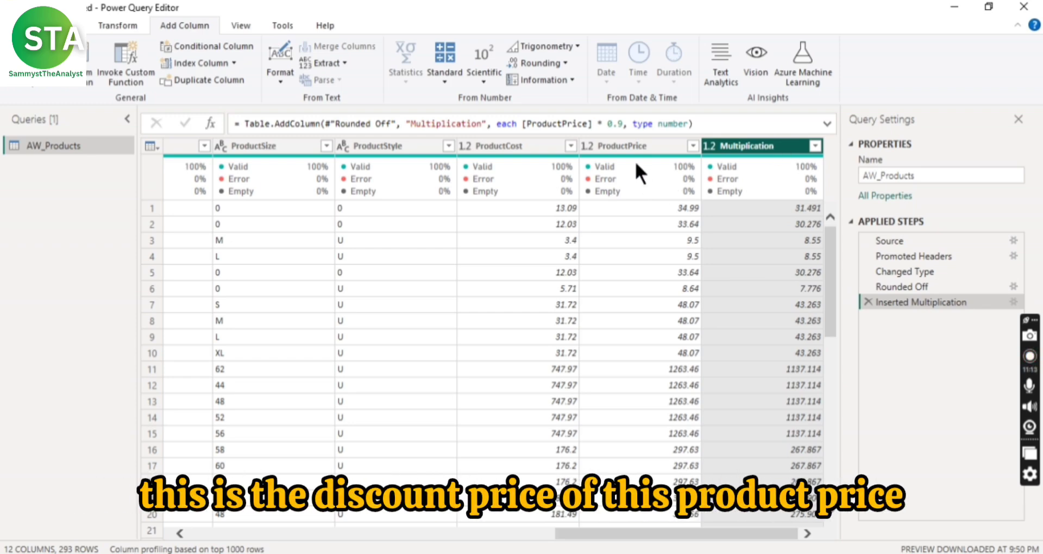
- Rename the new multiplication column as DiscountPrice
{"action": "double_click", "coordinate": [772, 145]}
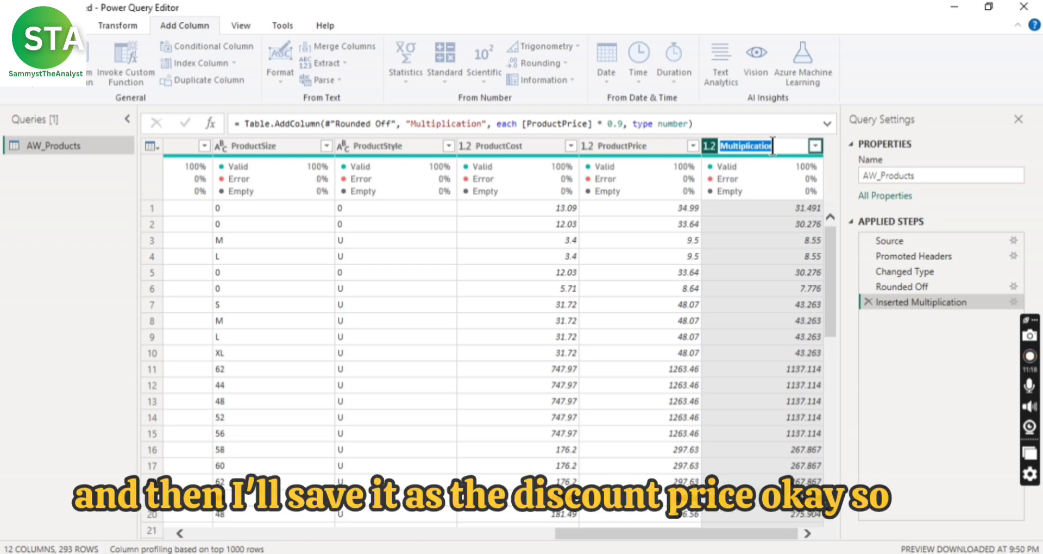
{"action": "type", "text": "DiscountPrice"}
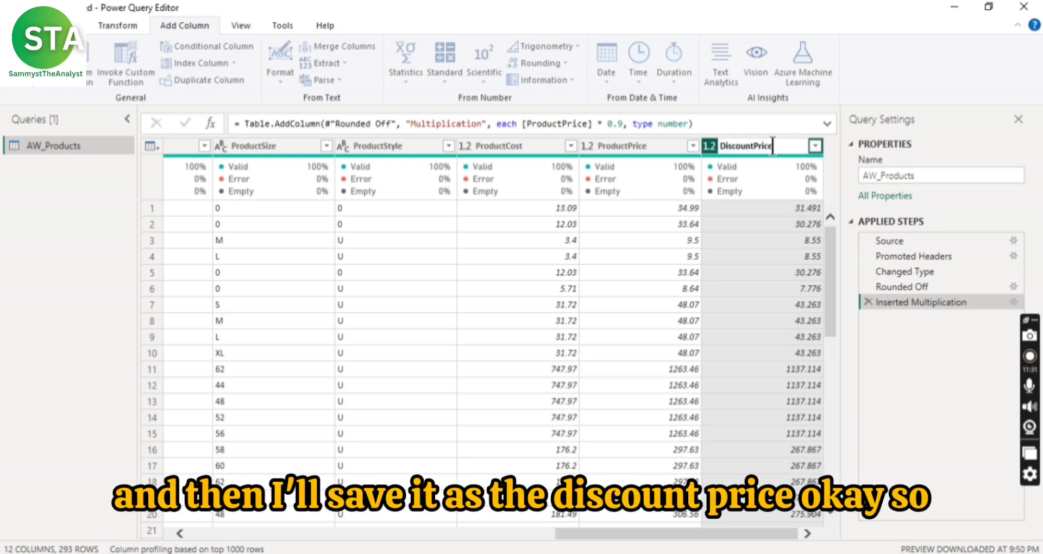
{"action": "key", "text": "Return"}
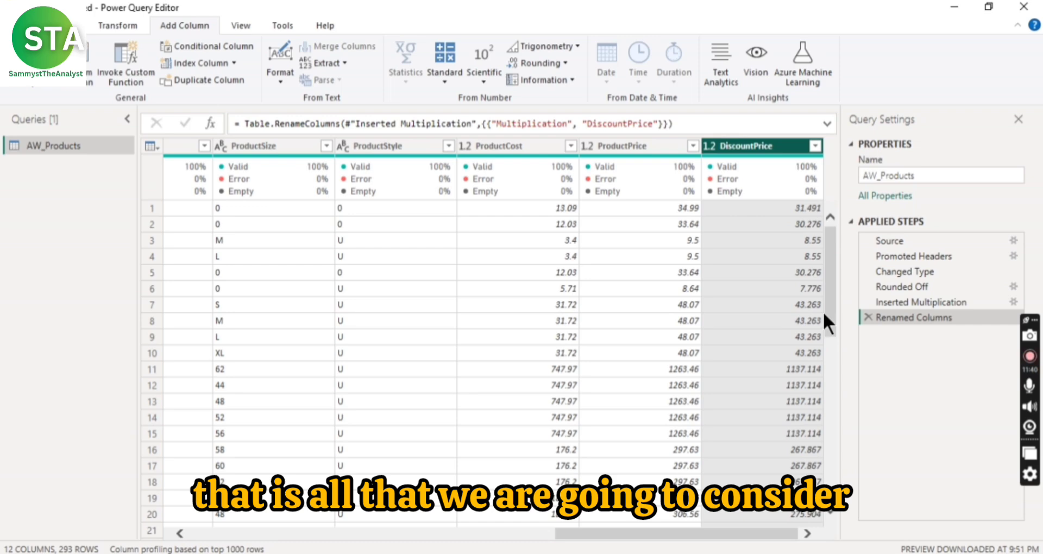
- Round the existing values in the DiscountPrice column to 2 decimal places
{"action": "left_click_drag", "start_coordinate": [831, 275], "coordinate": [835, 507]}
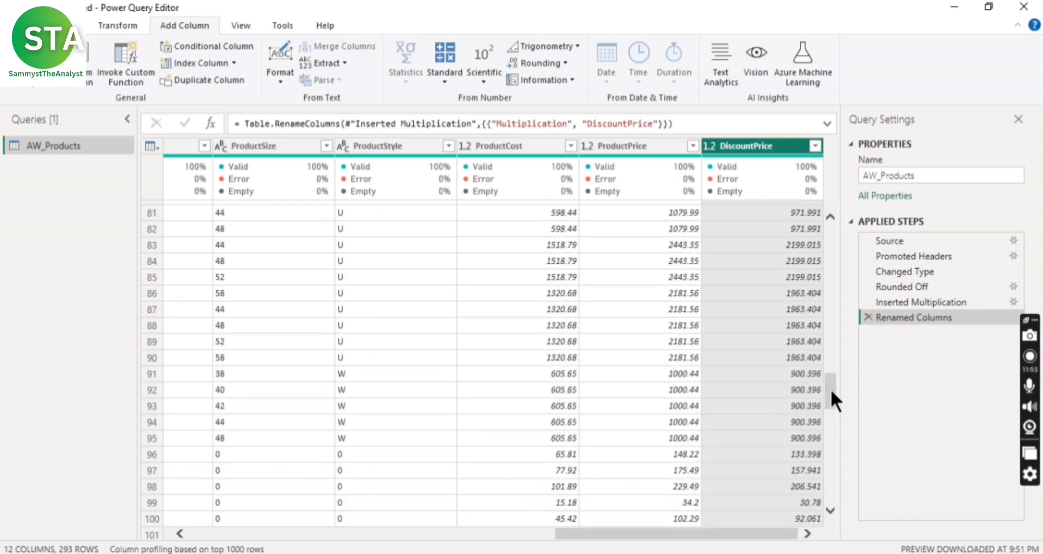
{"action": "left_click_drag", "start_coordinate": [831, 398], "coordinate": [836, 214]}
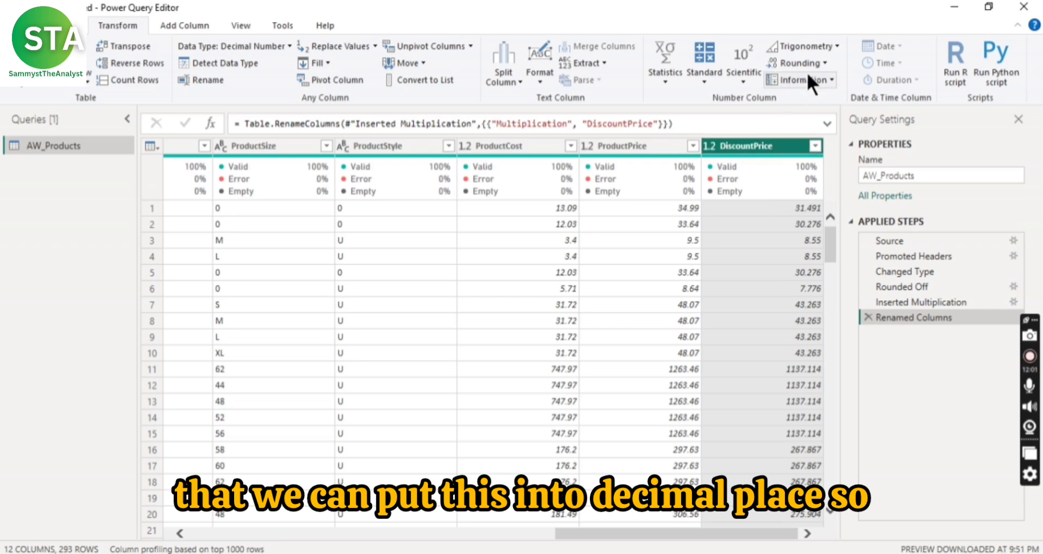
{"action": "left_click", "coordinate": [812, 62]}
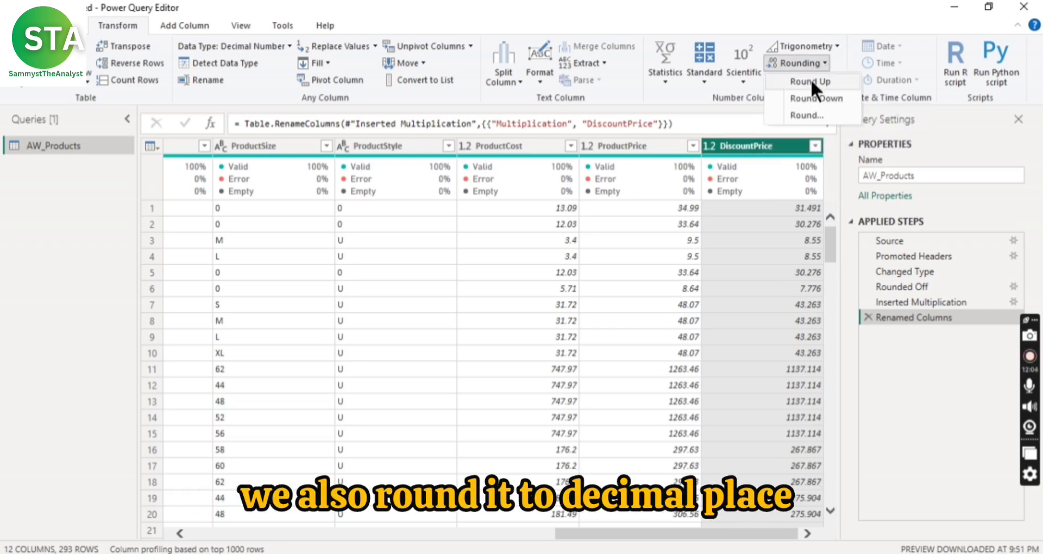
{"action": "left_click", "coordinate": [809, 115]}
{"action": "type", "text": "2"}
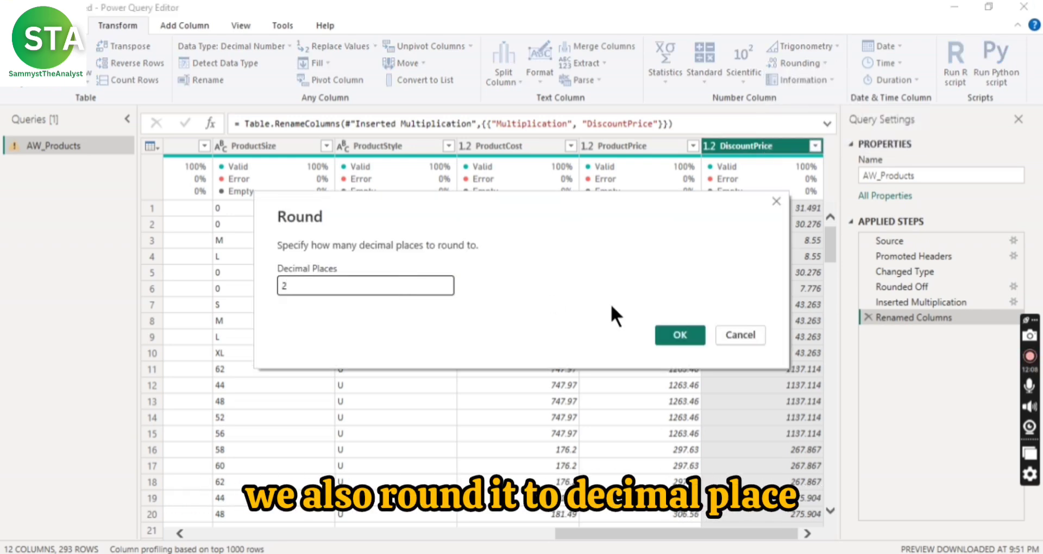
{"action": "left_click", "coordinate": [680, 335]}
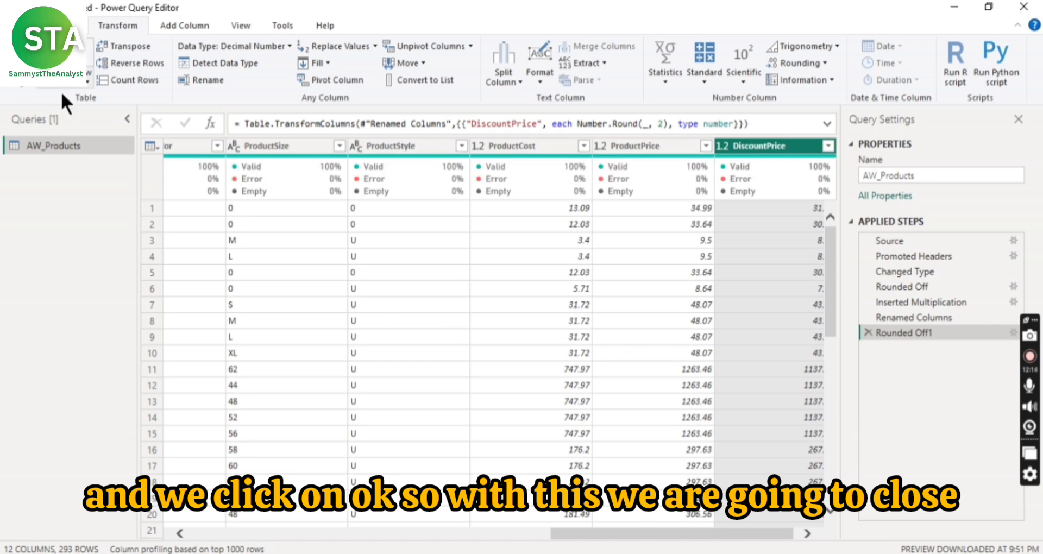
- Close the query editor with its changes applied, and show the AW_Products table in Power BI Desktop's Table view
{"action": "left_click", "coordinate": [70, 25]}
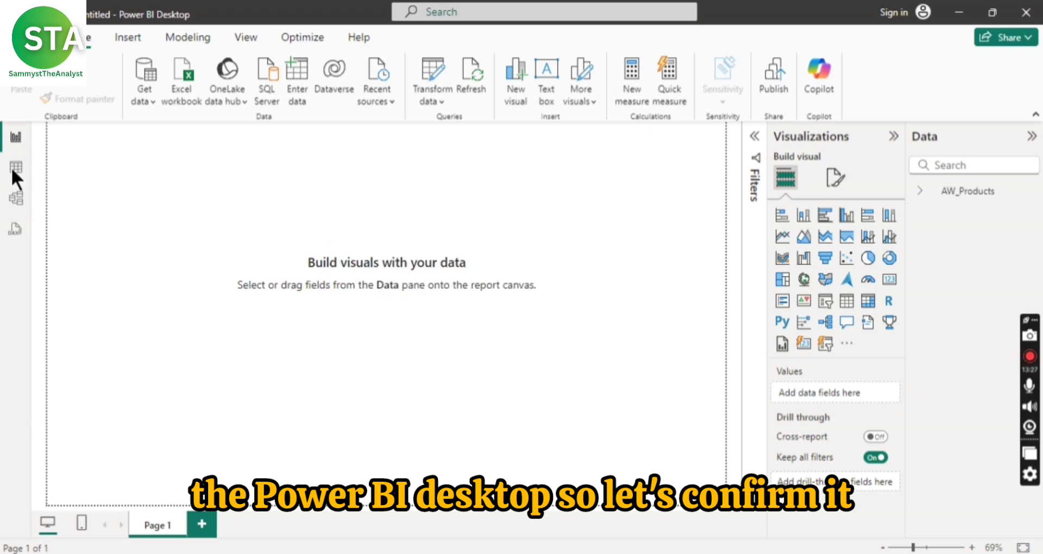
{"action": "left_click", "coordinate": [15, 169]}
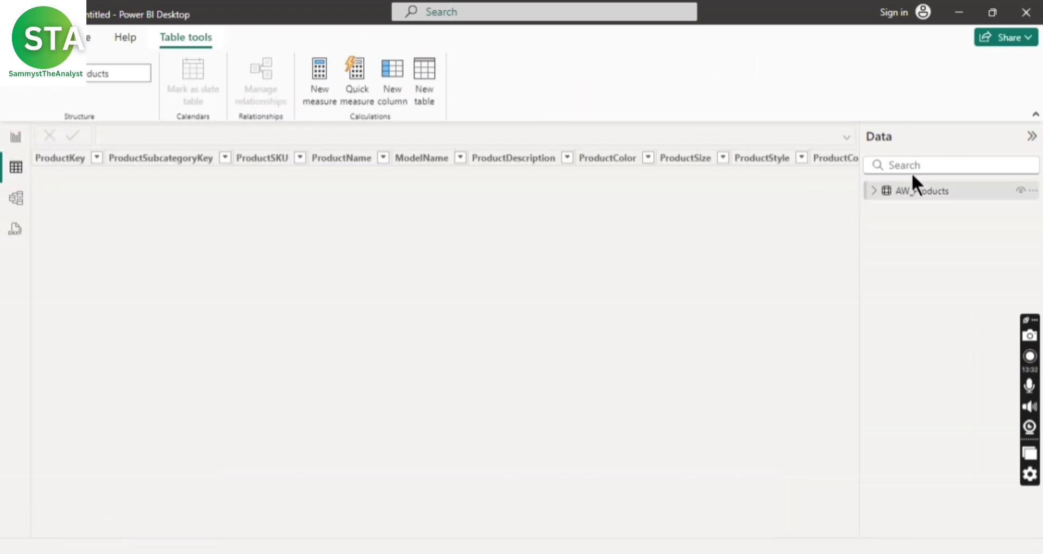
{"action": "left_click", "coordinate": [888, 189]}
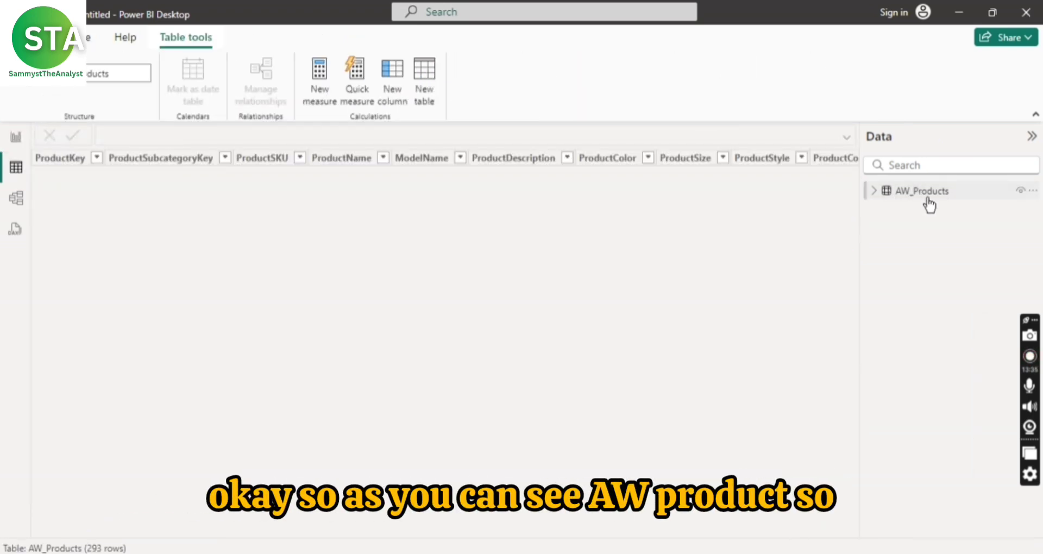